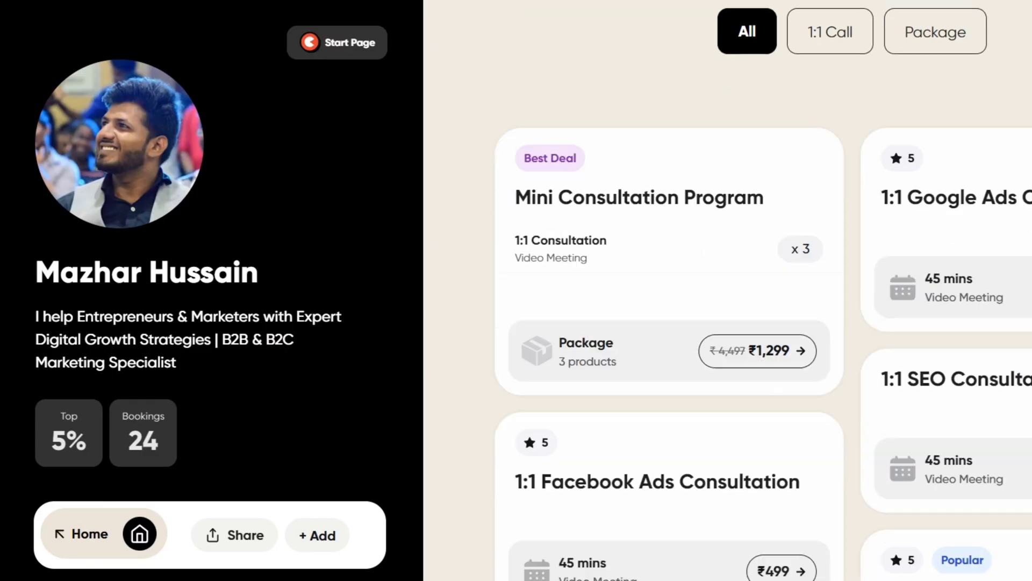
pyautogui.scroll(-4, 726, 323)
pyautogui.scroll(-3, 726, 323)
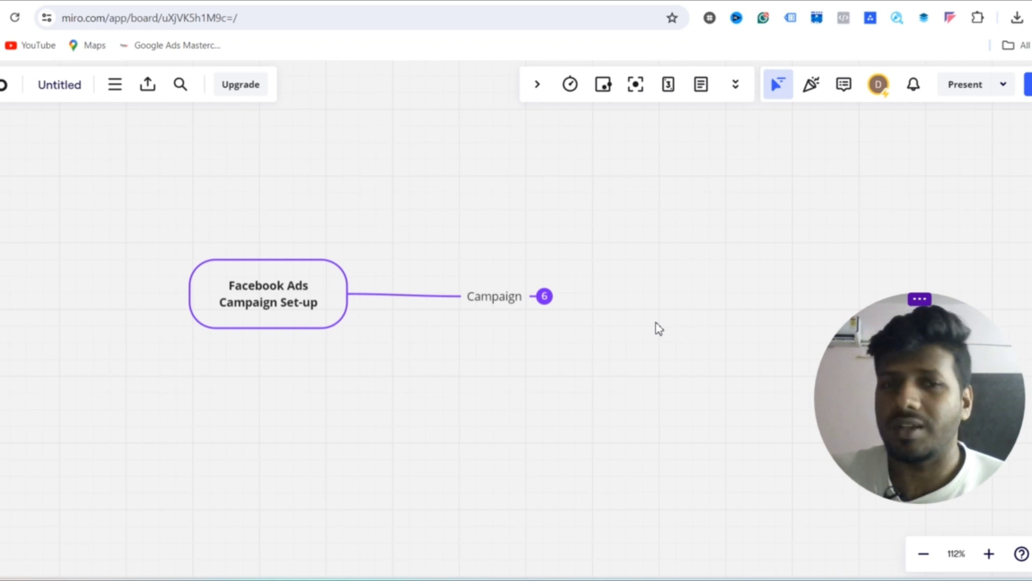
# Expand the Campaign and Ad Set branches of the Facebook Ads Campaign Set-up mind map, and switch to Ads Manager
pyautogui.click(544, 295)
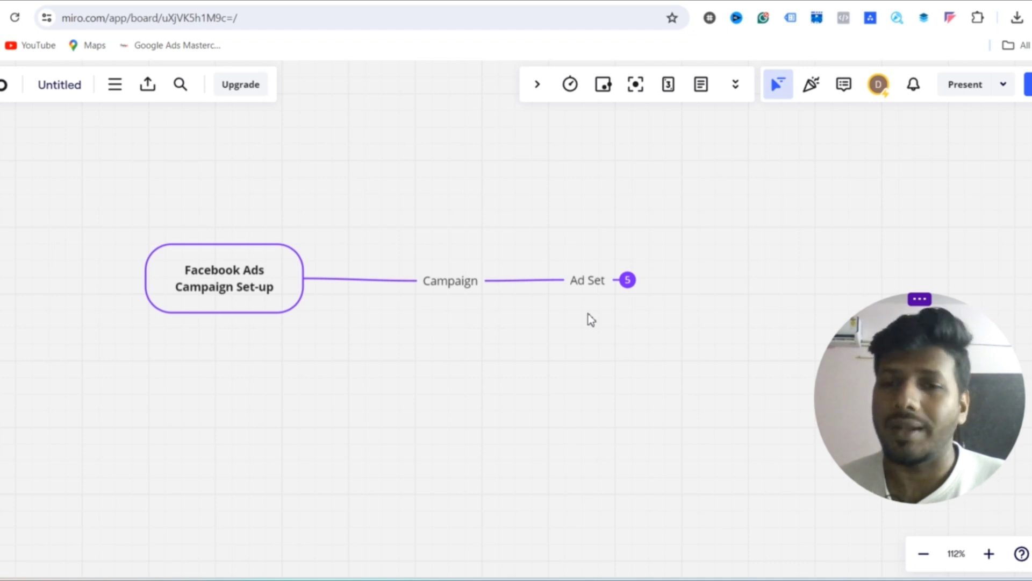
pyautogui.click(627, 280)
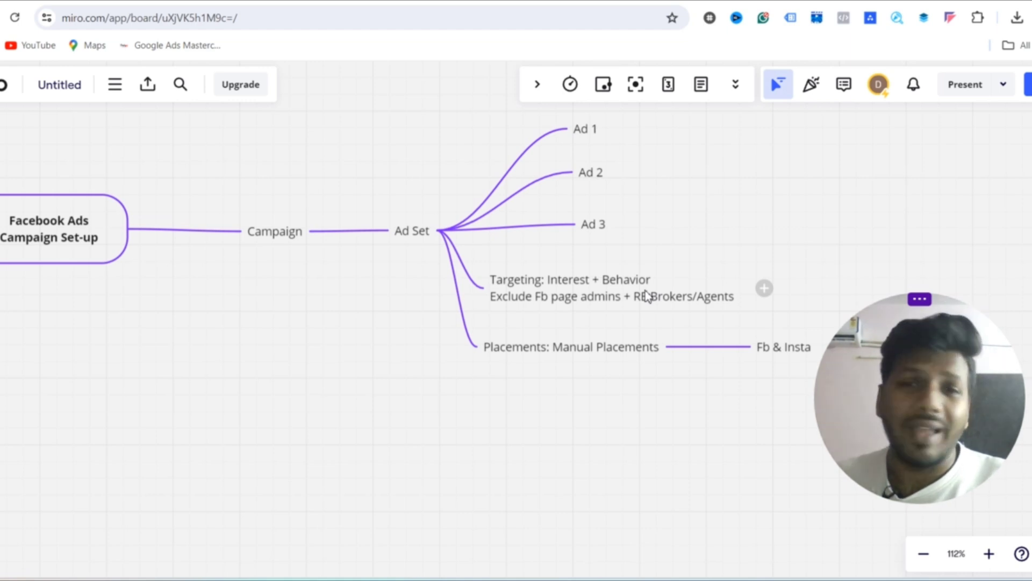
pyautogui.hotkey('ctrl', 'Tab')
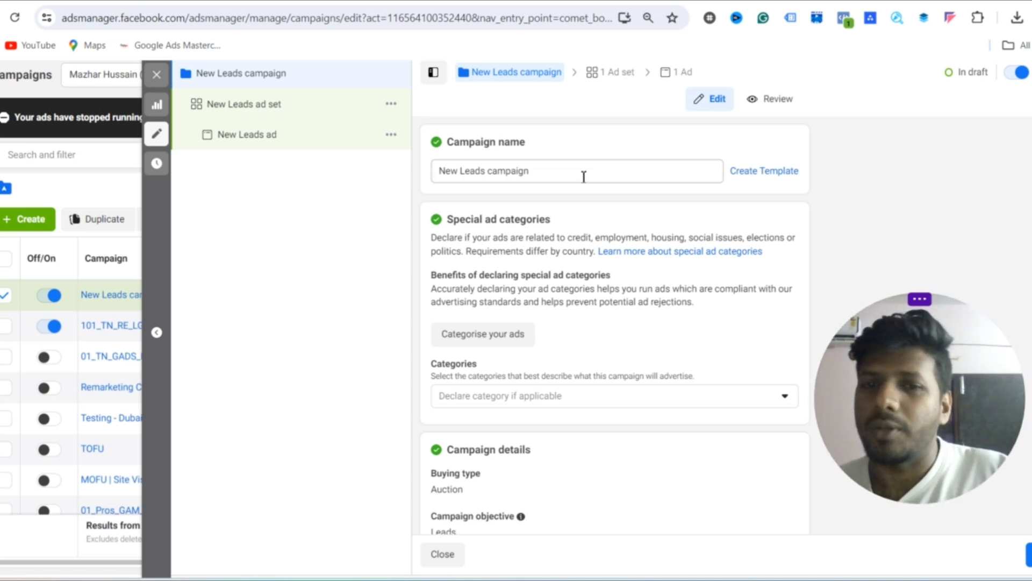
# Turn on Advantage campaign budget for the New Leads campaign to view its budget settings, and turn it off again
pyautogui.scroll(-5, 575, 328)
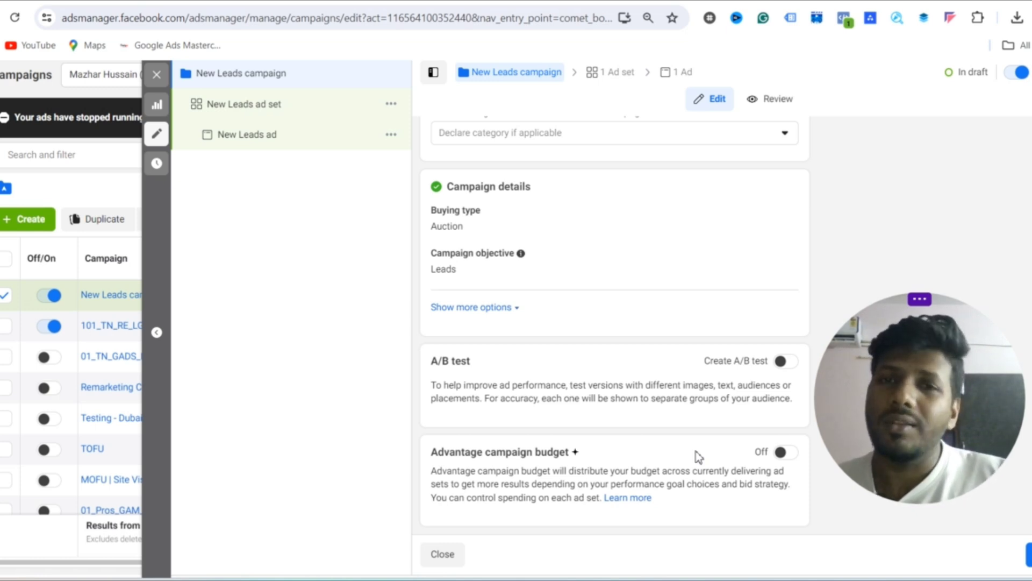
pyautogui.click(784, 457)
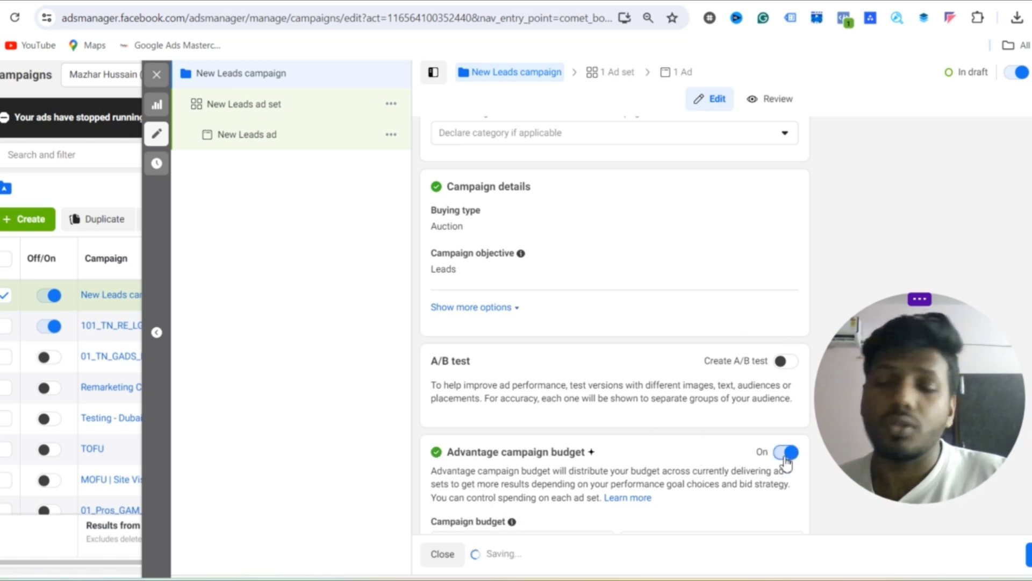
pyautogui.scroll(-3, 785, 462)
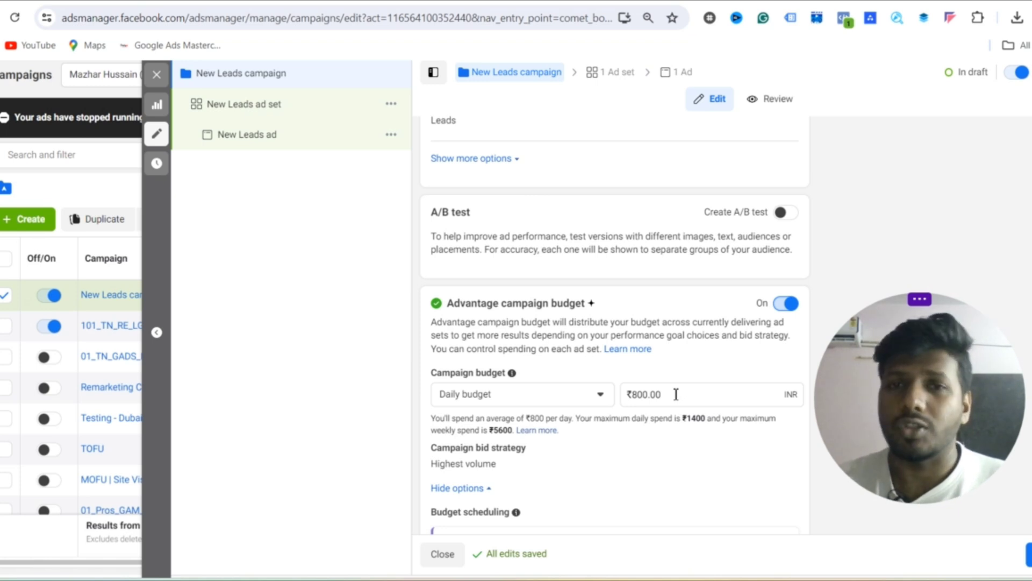
pyautogui.click(786, 304)
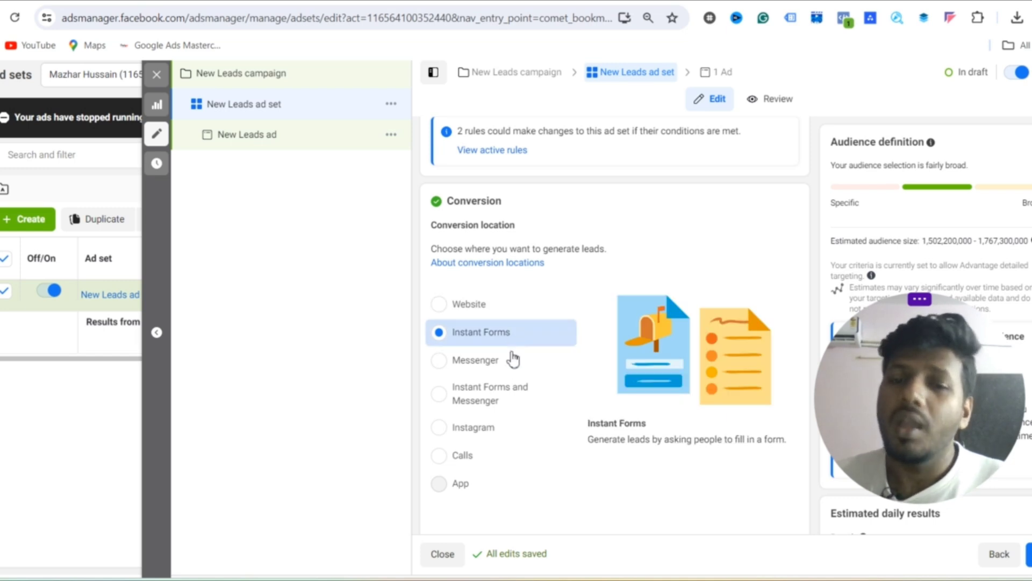
# Choose Maximise number of conversion leads as the performance goal of the New Leads ad set
pyautogui.scroll(-8, 684, 256)
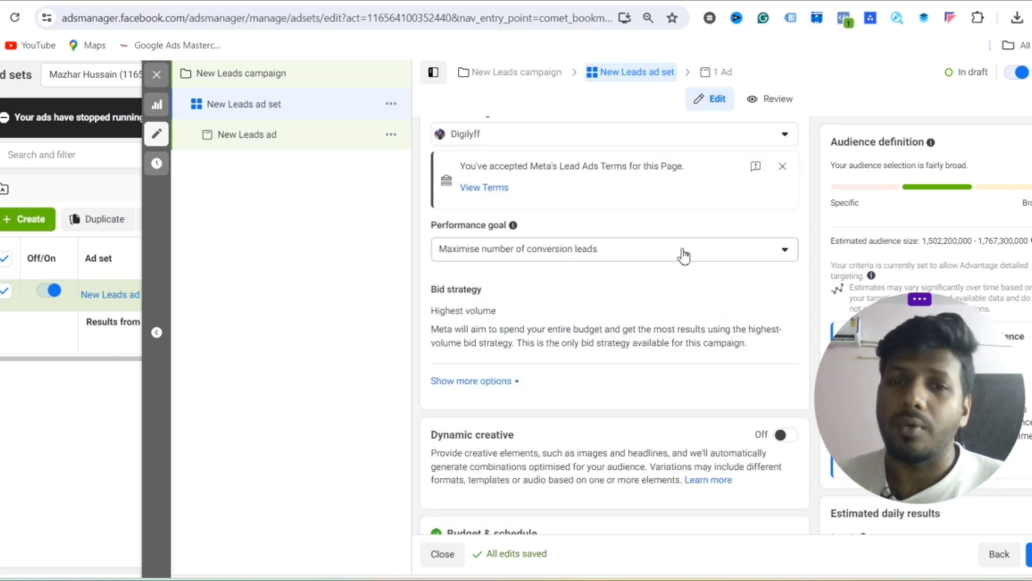
pyautogui.click(684, 256)
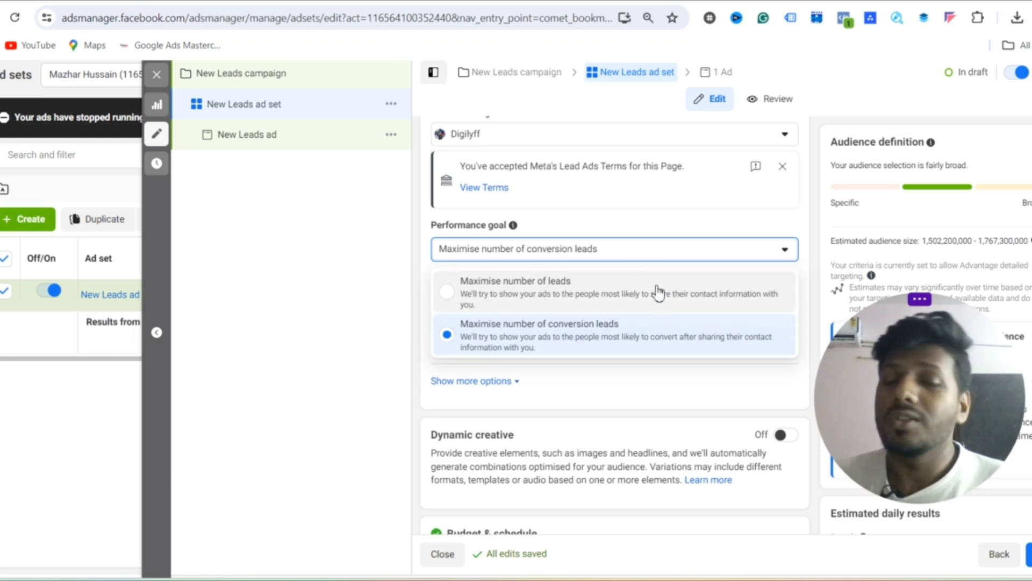
pyautogui.click(582, 349)
pyautogui.click(635, 256)
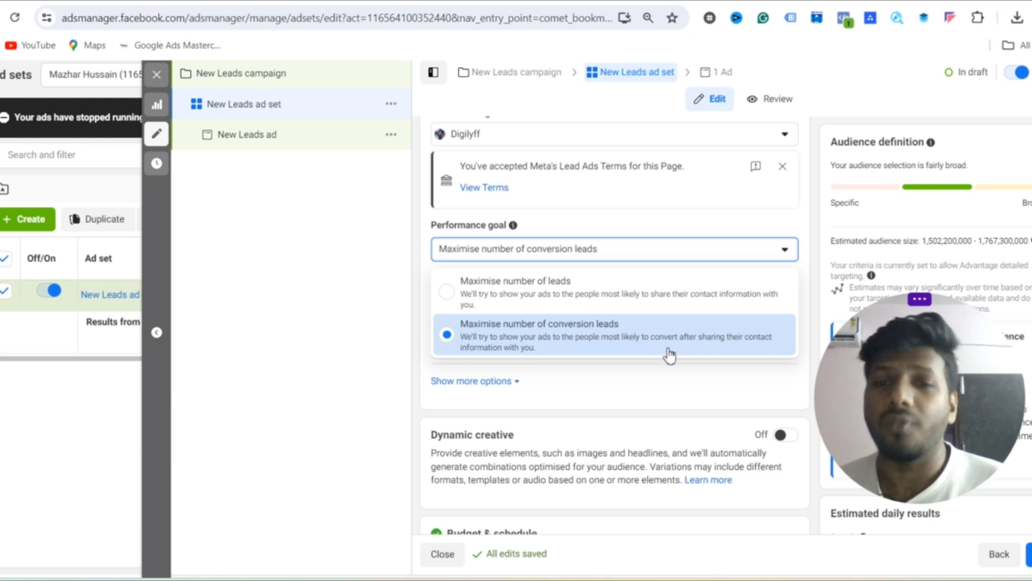
pyautogui.click(665, 340)
# Set the daily budget of the New Leads ad set to ₹1000
pyautogui.scroll(-5, 561, 295)
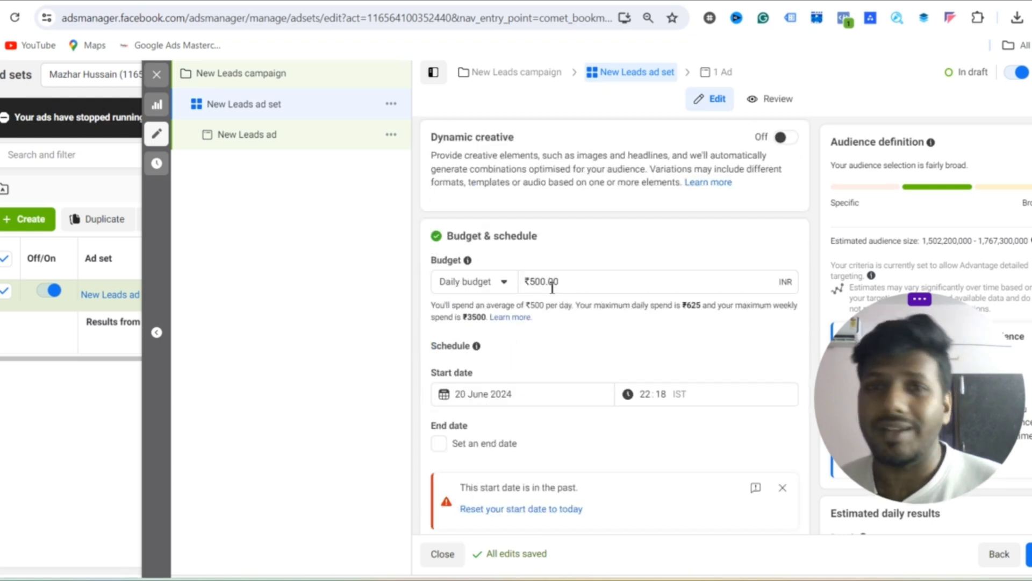
pyautogui.click(536, 283)
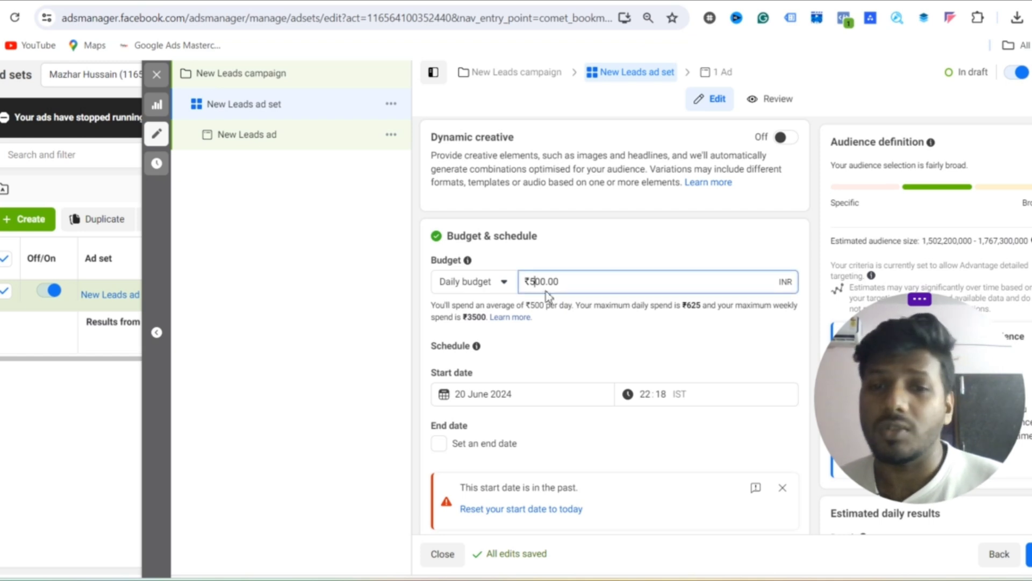
pyautogui.press('BackSpace')
pyautogui.write('10')
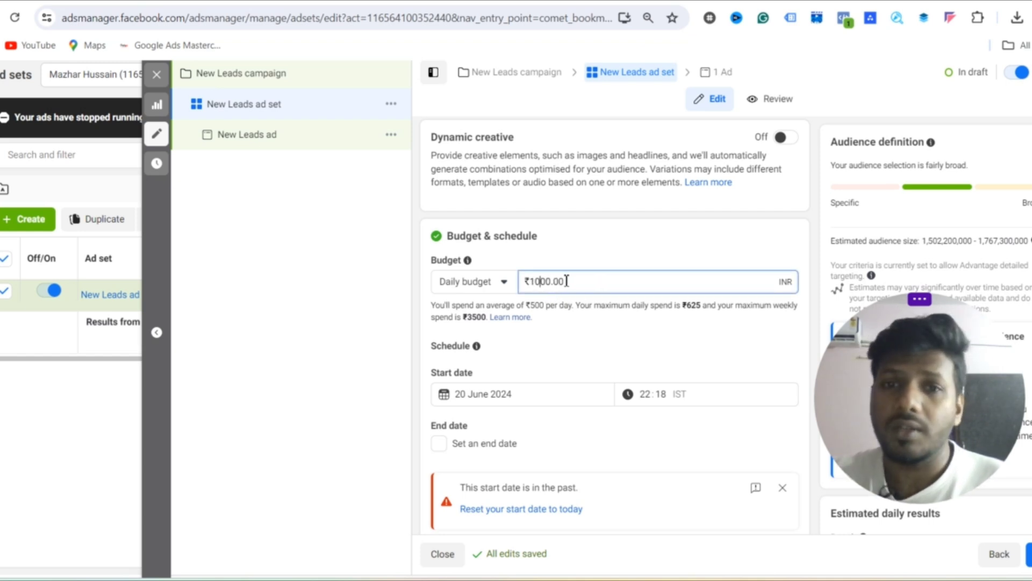
pyautogui.click(602, 244)
# Switch the ad set from Advantage+ audience to the original audience options
pyautogui.scroll(-8, 586, 339)
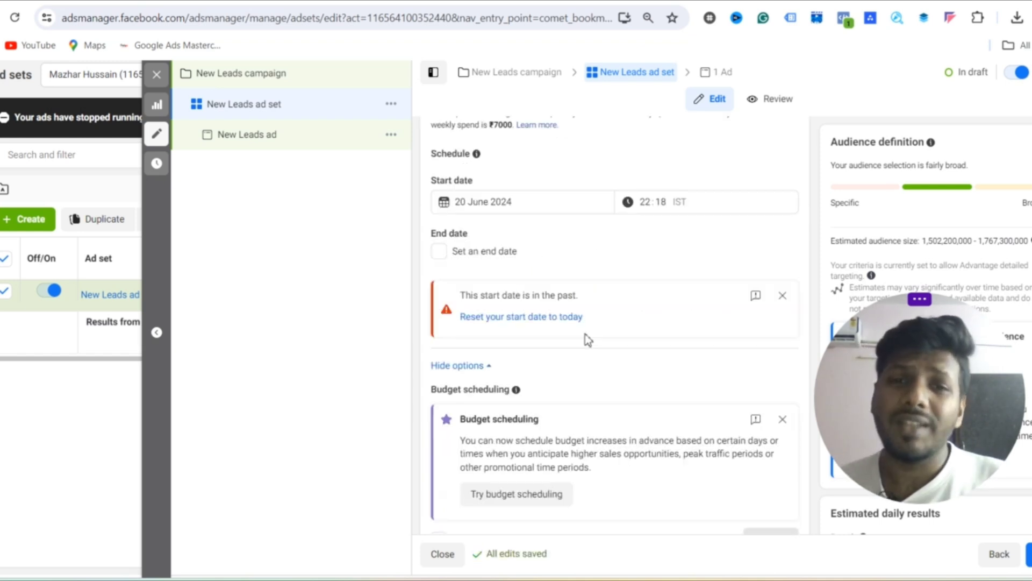
pyautogui.scroll(-8, 588, 339)
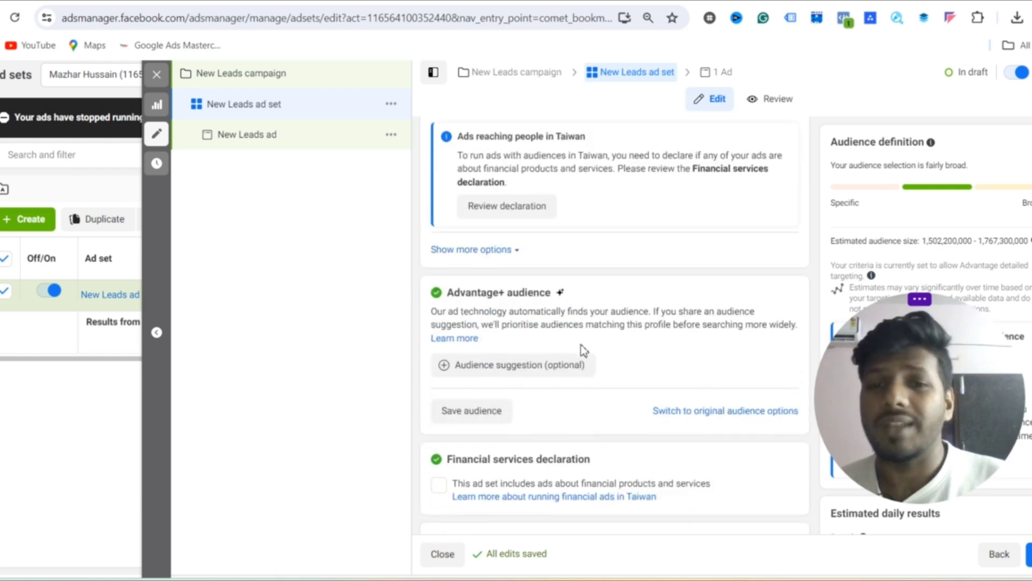
pyautogui.scroll(3, 588, 355)
pyautogui.scroll(-3, 634, 384)
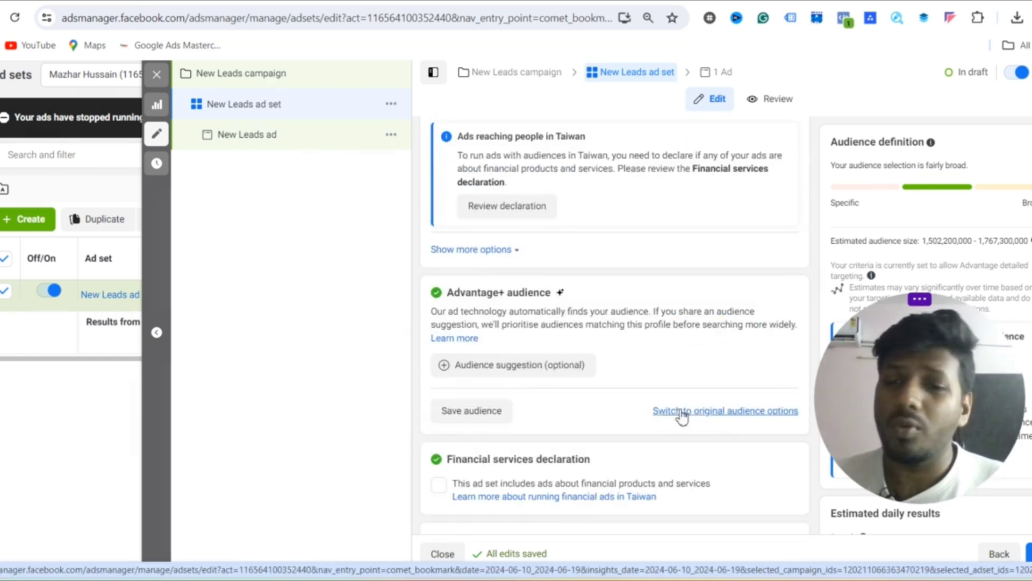
pyautogui.click(683, 414)
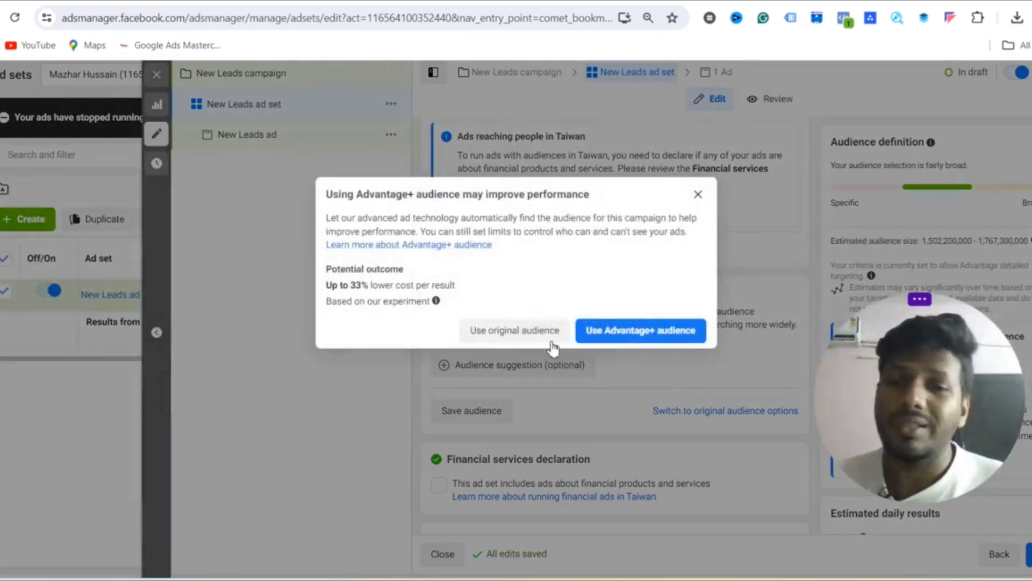
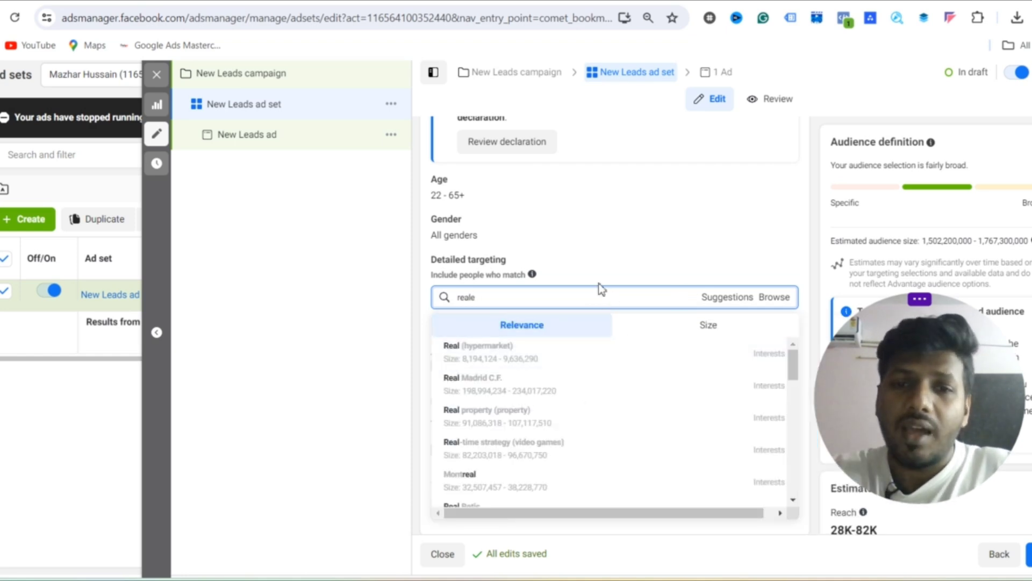
# Search the detailed targeting for real estate and include the Real estate (industry) interest
pyautogui.write('estat')
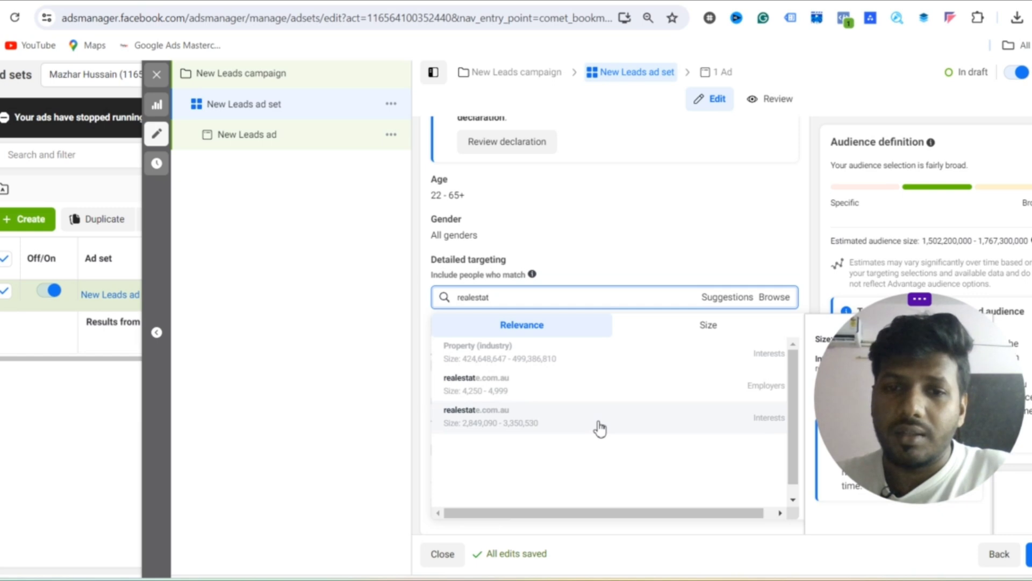
pyautogui.click(608, 367)
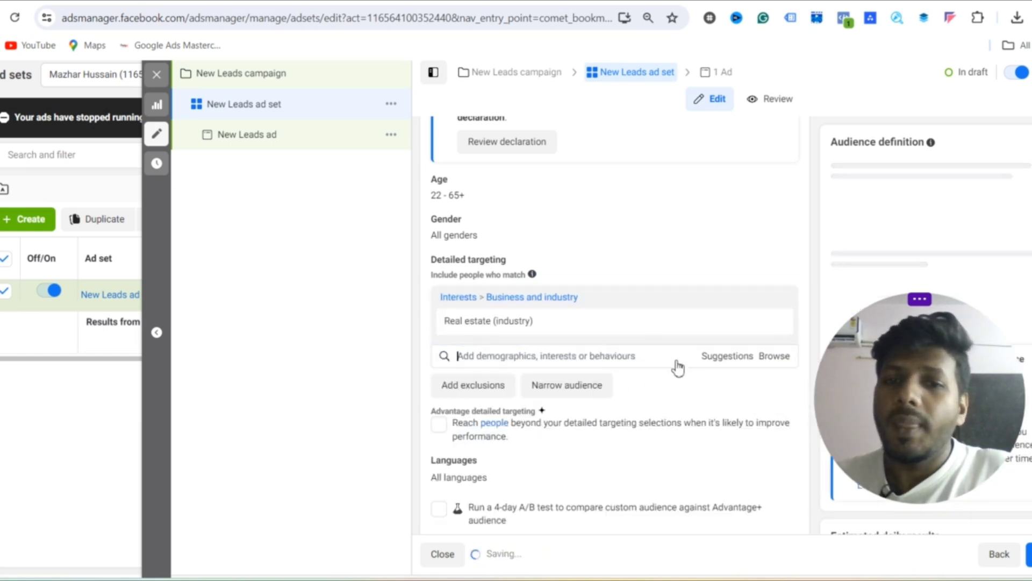
# Add an exclusion to the detailed targeting for people with the job title Real estate broker
pyautogui.click(490, 388)
pyautogui.scroll(-1, 528, 410)
pyautogui.click(498, 359)
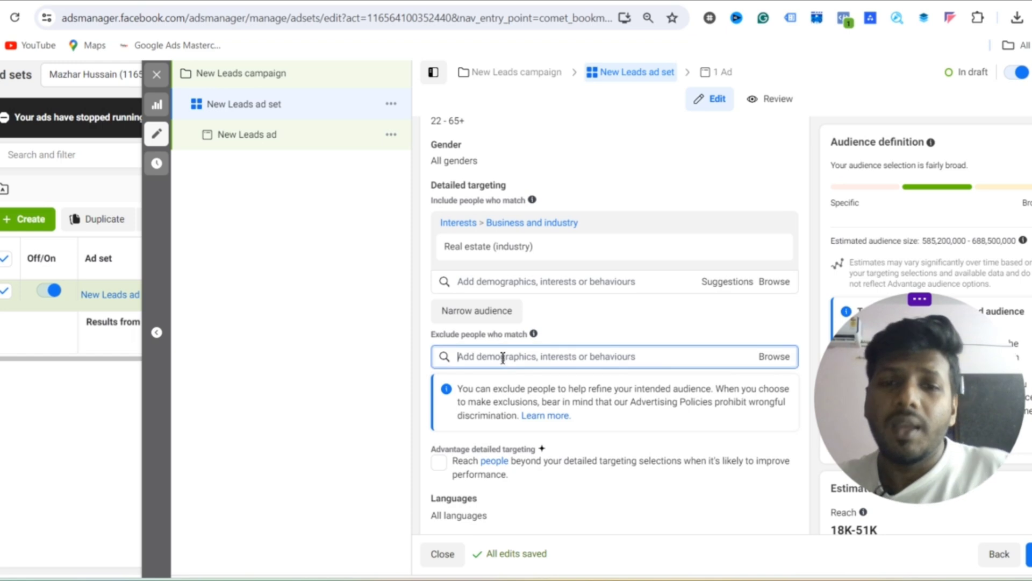
pyautogui.write('real esta')
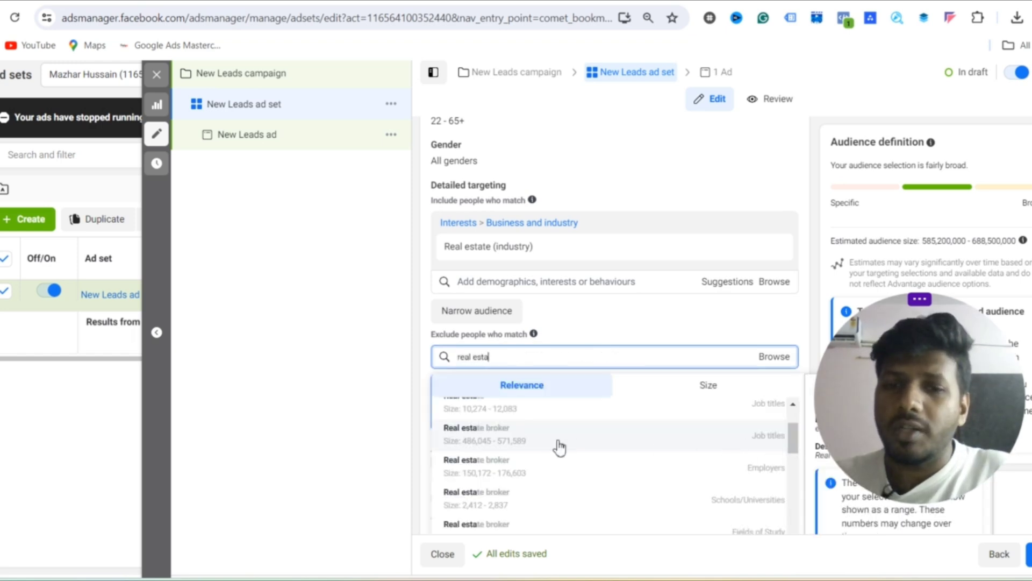
pyautogui.click(570, 425)
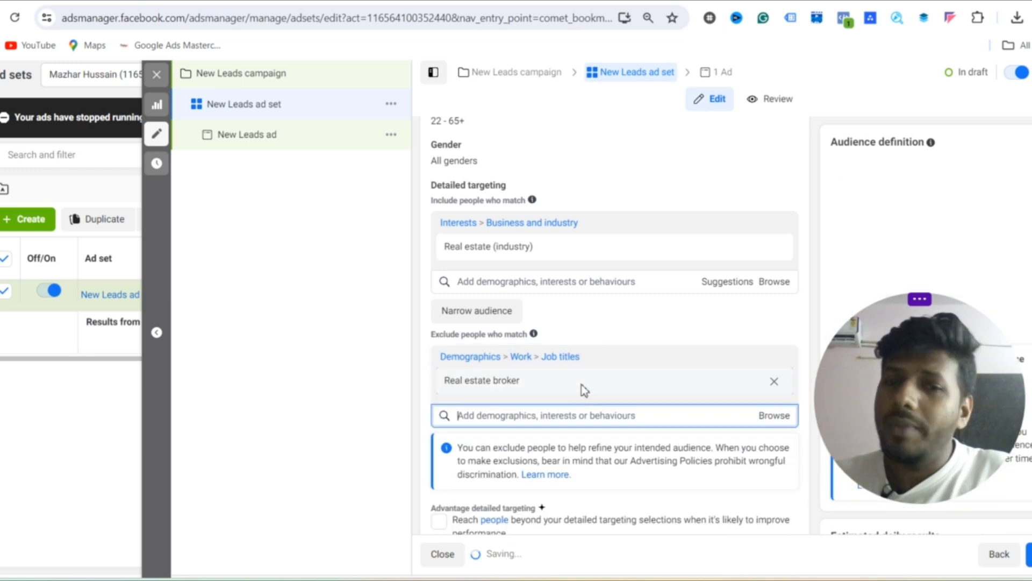
# Exclude the Facebook Page admins behaviour from the ad set's detailed targeting as well
pyautogui.click(560, 416)
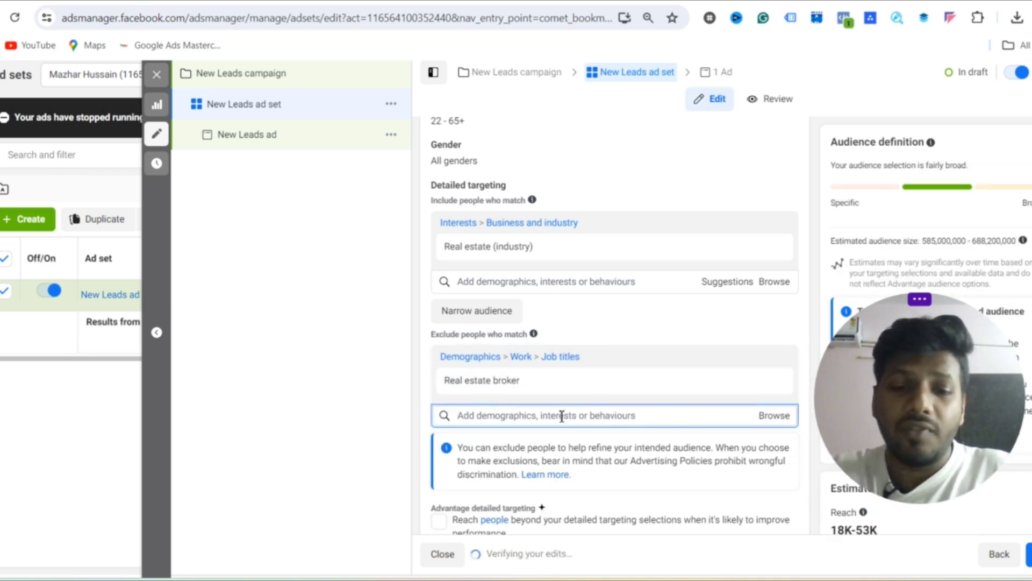
pyautogui.write('facebook')
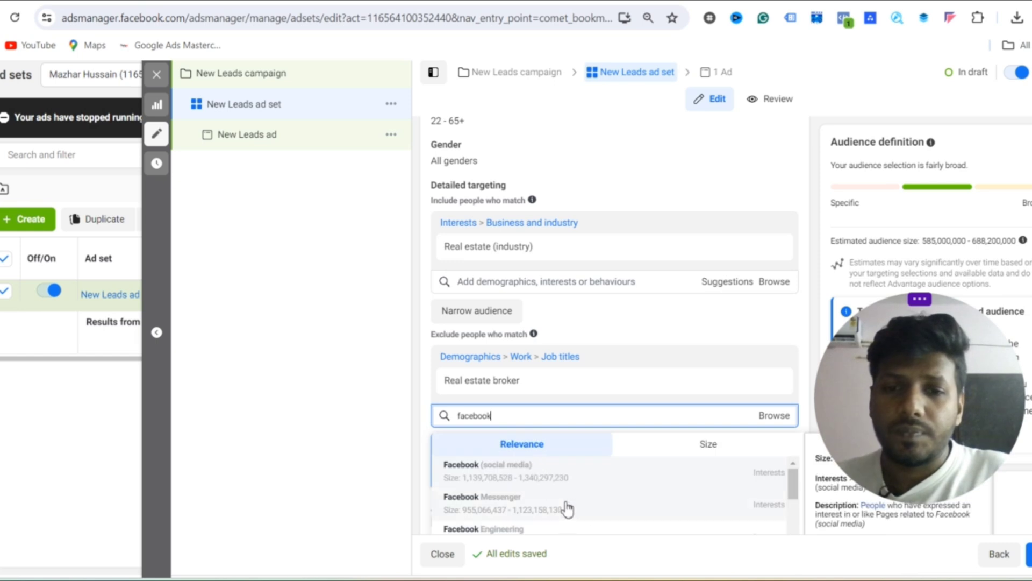
pyautogui.click(615, 465)
pyautogui.moveTo(612, 365)
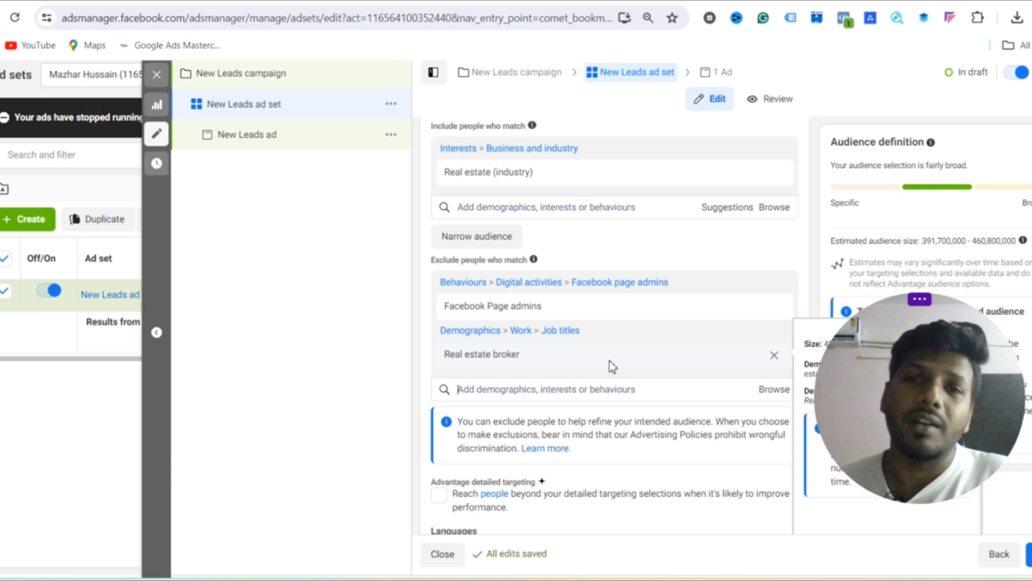
# Remove Audience Network from the platforms in the ad set's manual placements
pyautogui.scroll(-1, 601, 381)
pyautogui.scroll(-10, 601, 381)
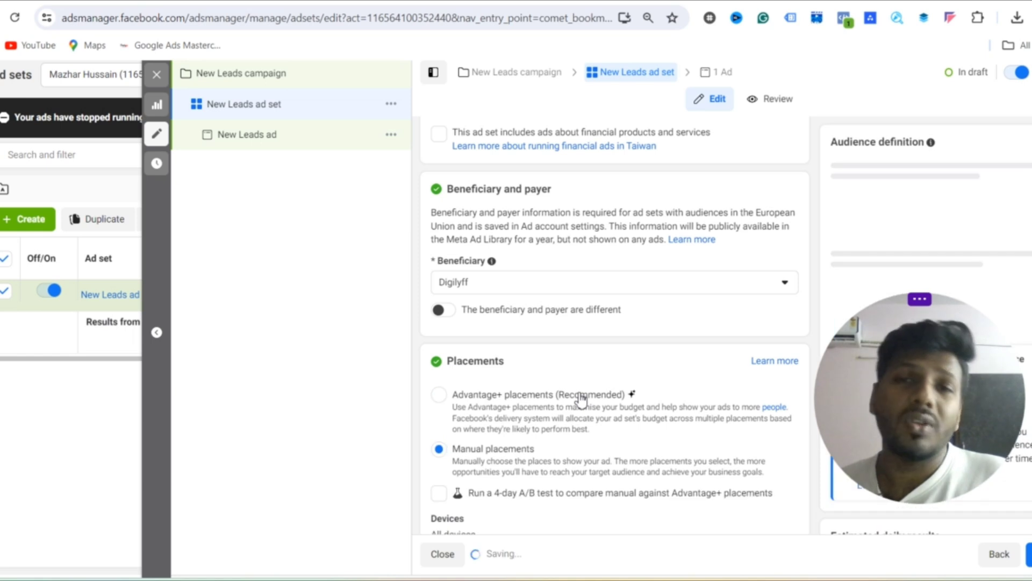
pyautogui.scroll(-3, 580, 417)
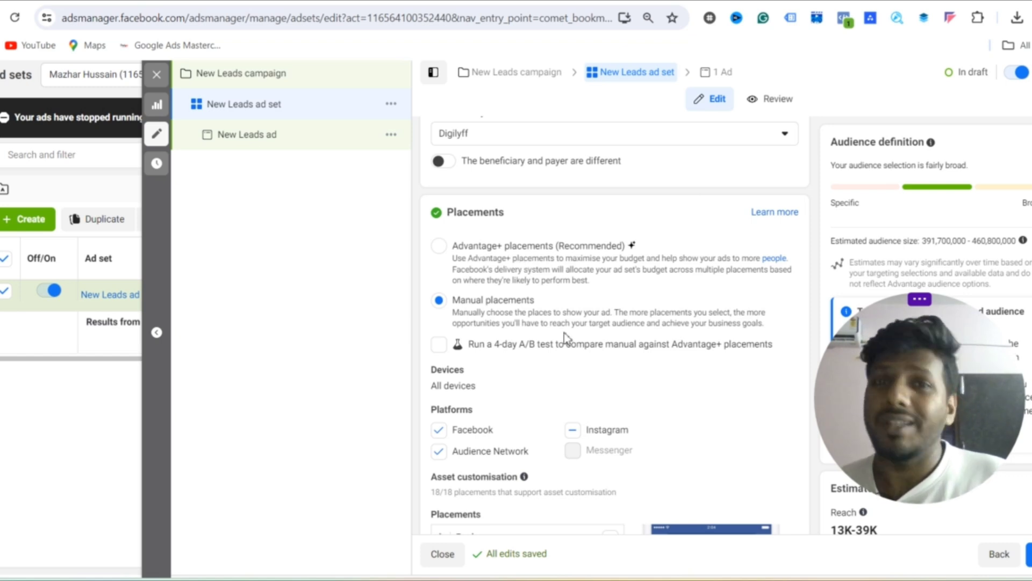
pyautogui.scroll(-3, 590, 310)
pyautogui.scroll(1, 486, 323)
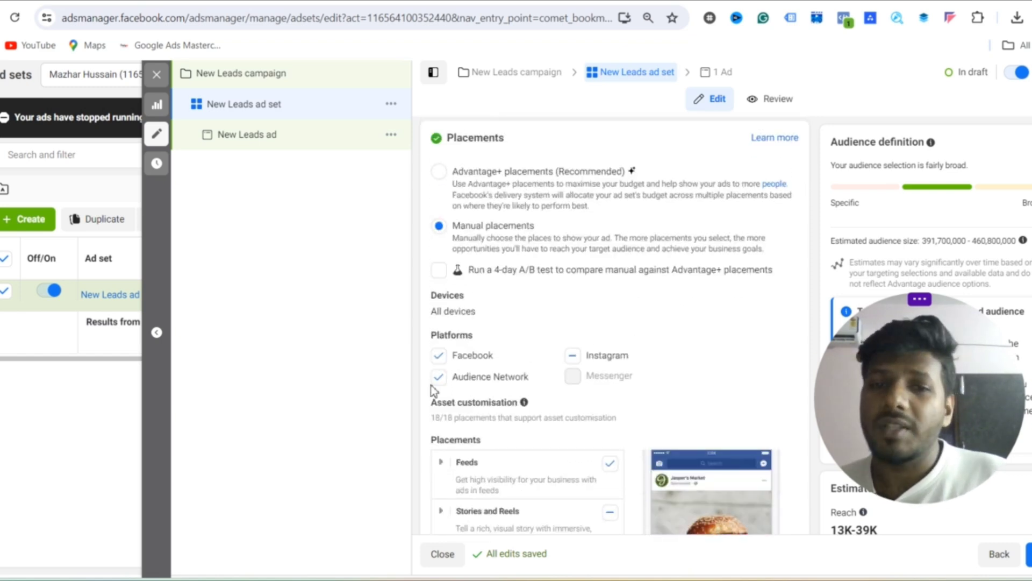
pyautogui.click(439, 376)
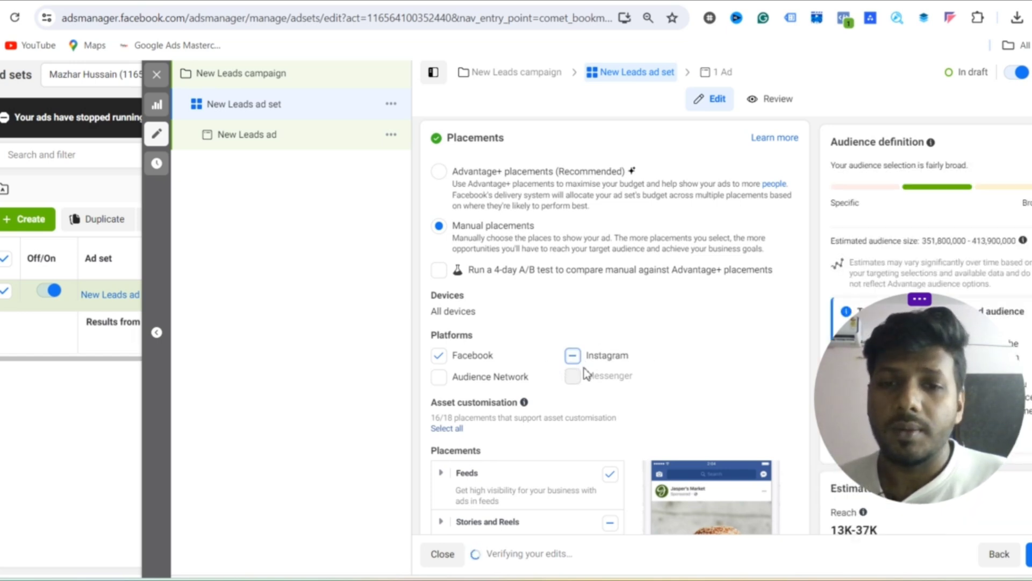
# Deselect In-stream ads for videos and reels in the ad set's placements
pyautogui.scroll(-3, 591, 376)
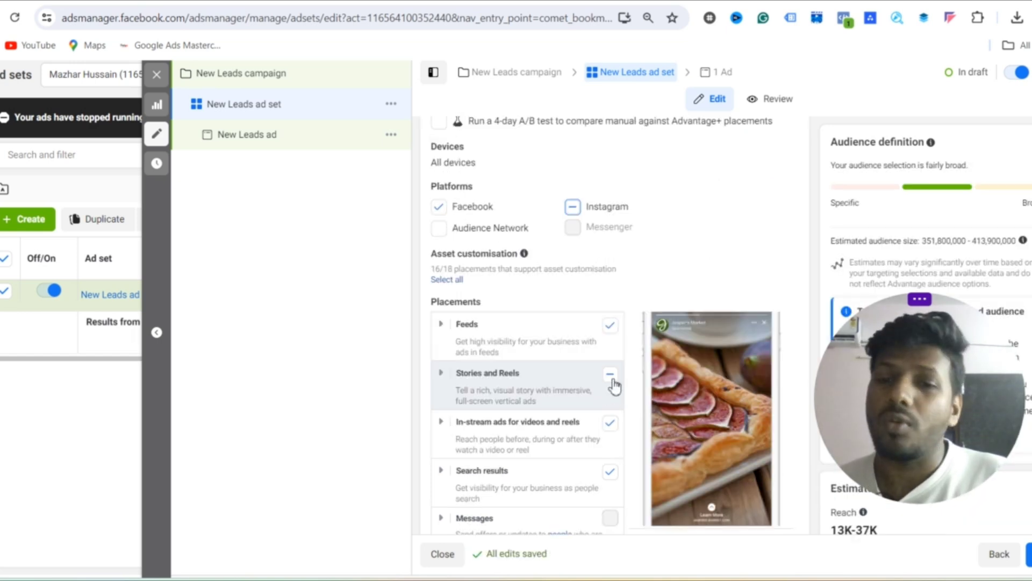
pyautogui.scroll(-1, 615, 387)
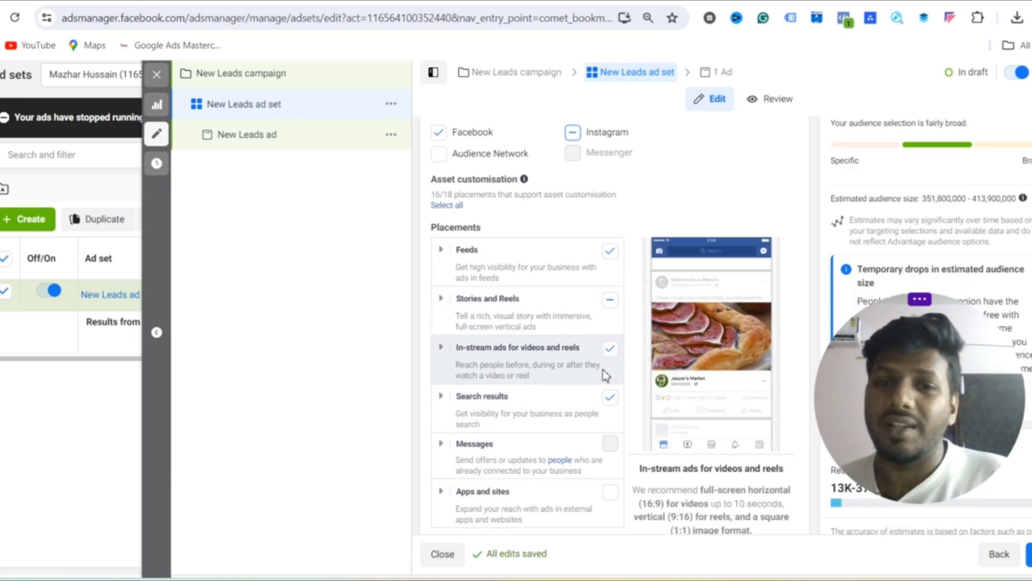
pyautogui.click(609, 348)
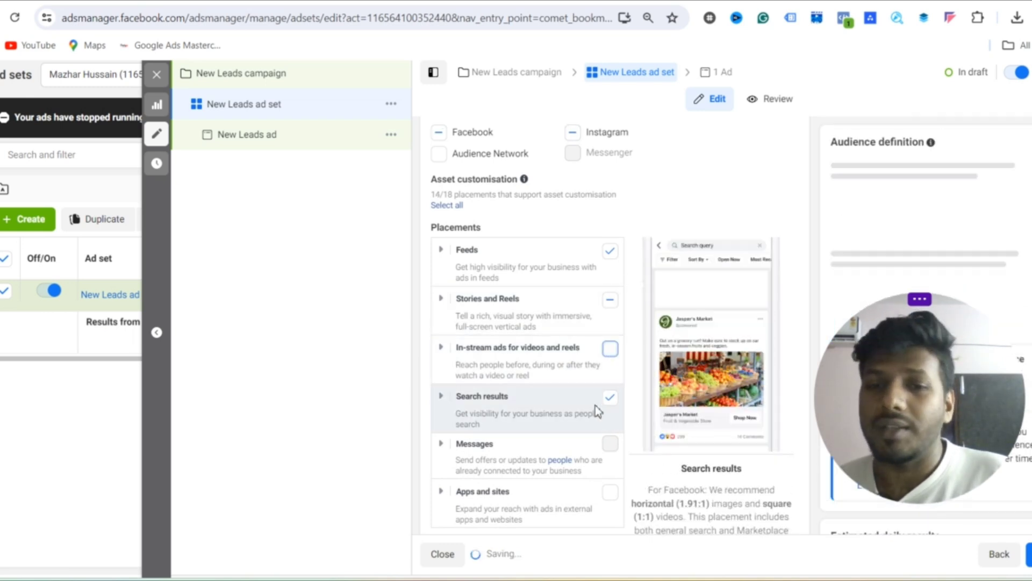
pyautogui.scroll(-2, 556, 434)
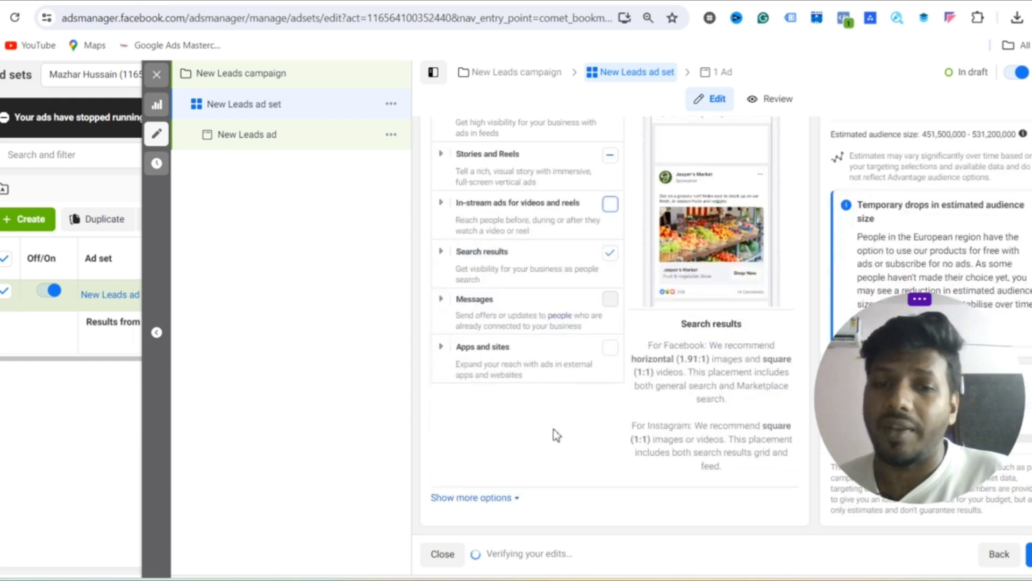
# Open the New Leads ad and review its media, text fields, call to action, Advantage+ creative and instant form destination settings
pyautogui.scroll(3, 579, 405)
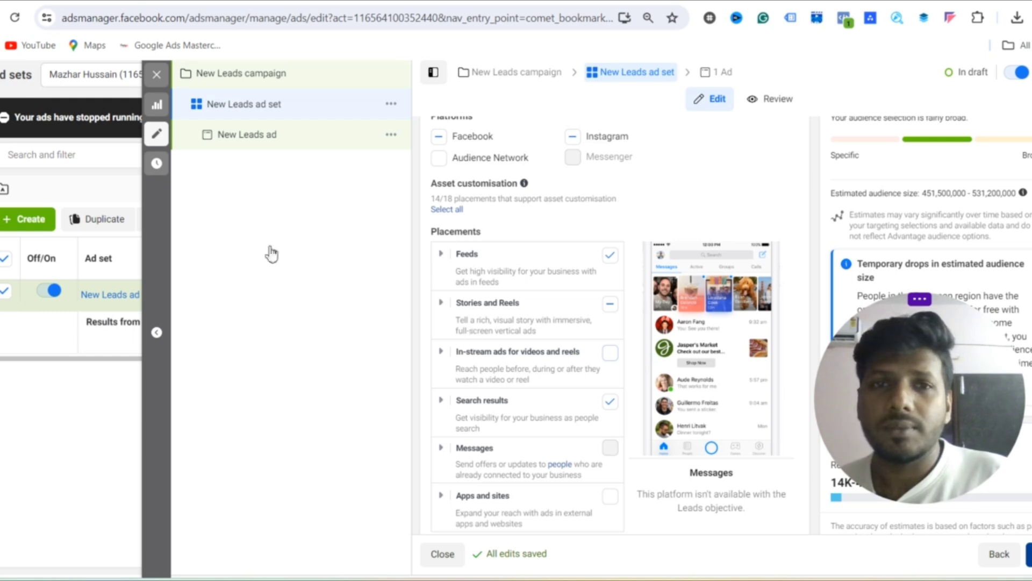
pyautogui.scroll(-6, 594, 328)
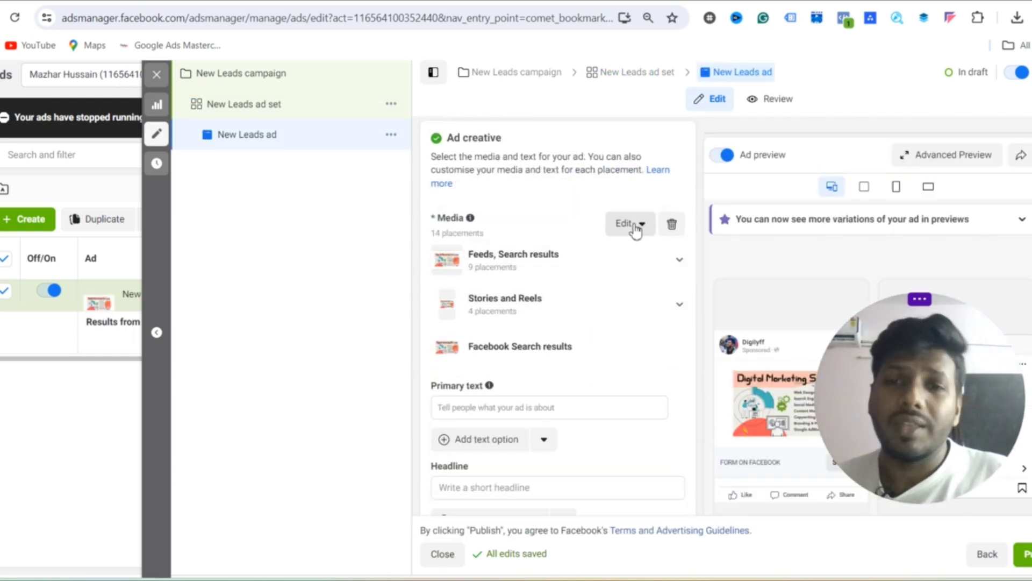
pyautogui.scroll(-4, 618, 247)
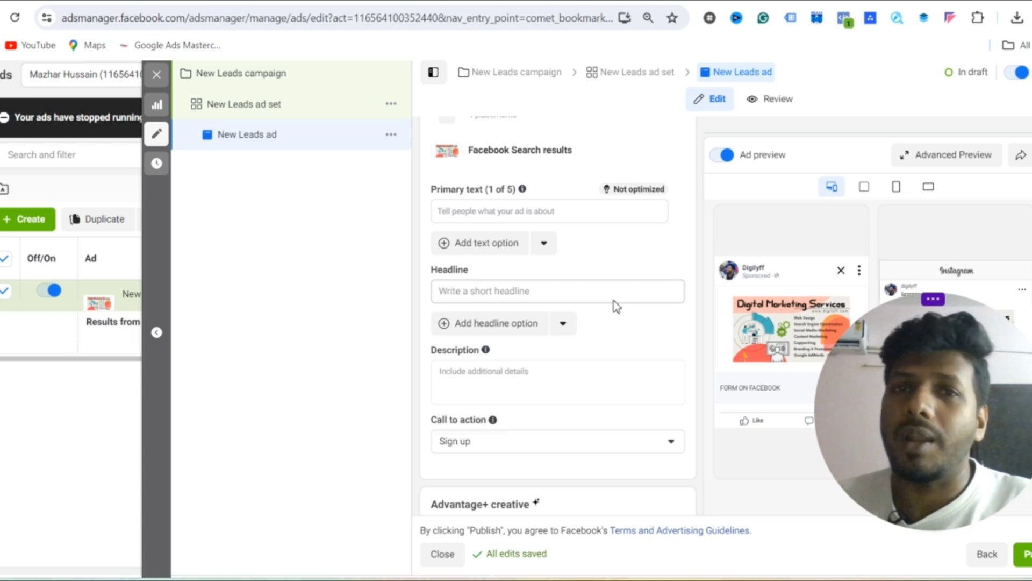
pyautogui.scroll(-1, 618, 371)
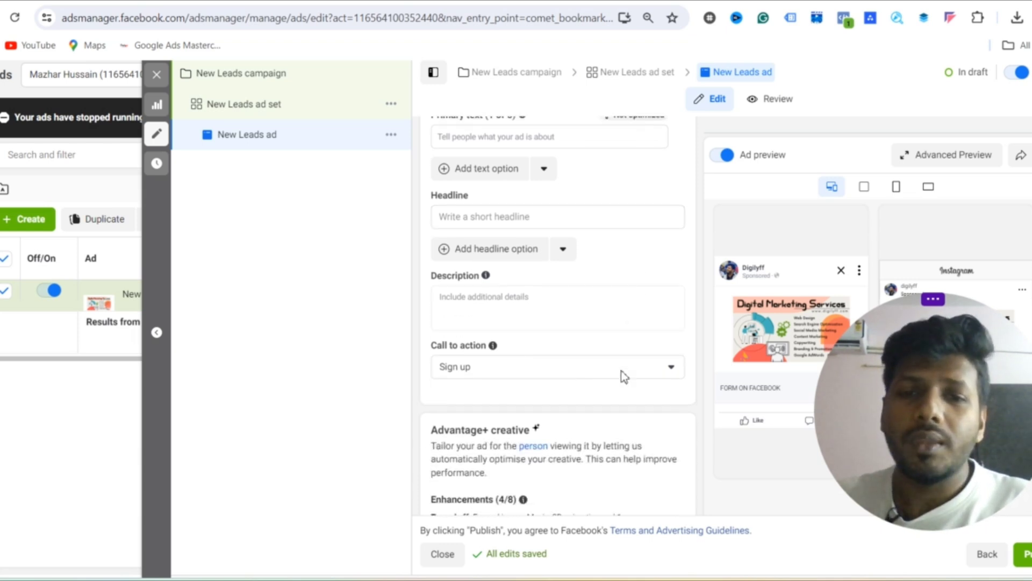
pyautogui.scroll(-4, 582, 369)
pyautogui.scroll(5, 584, 369)
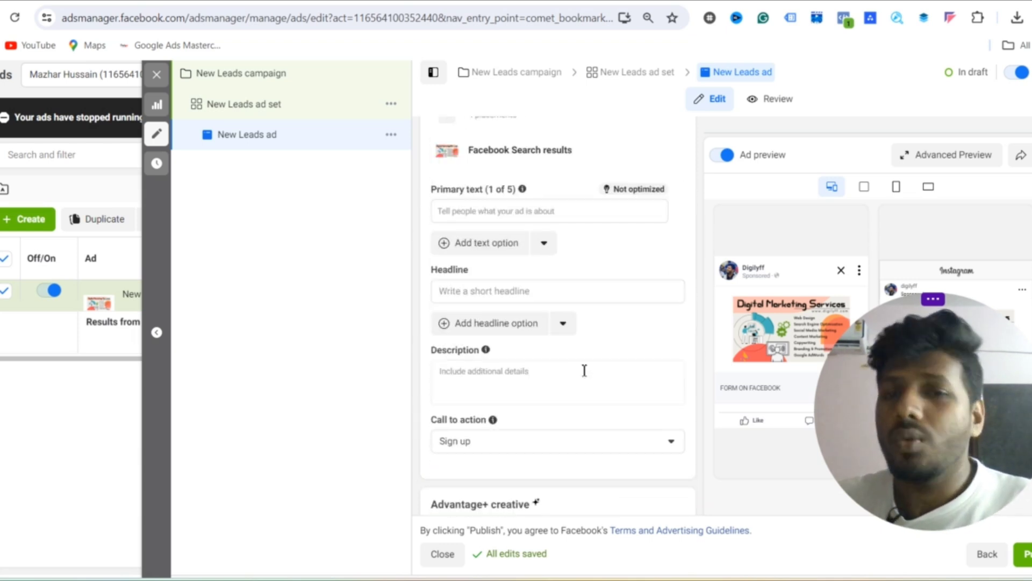
pyautogui.scroll(-5, 584, 370)
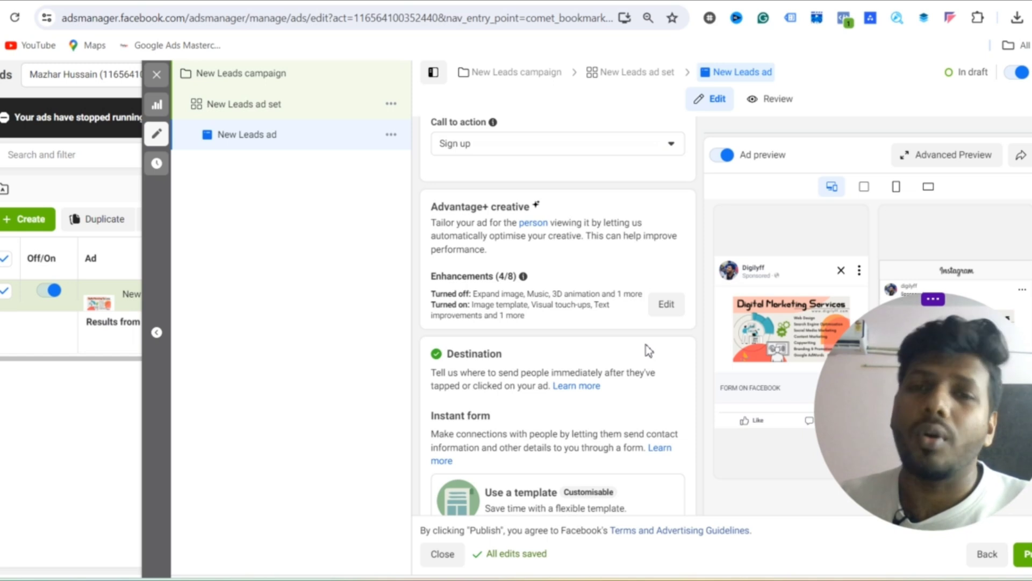
pyautogui.scroll(-5, 649, 350)
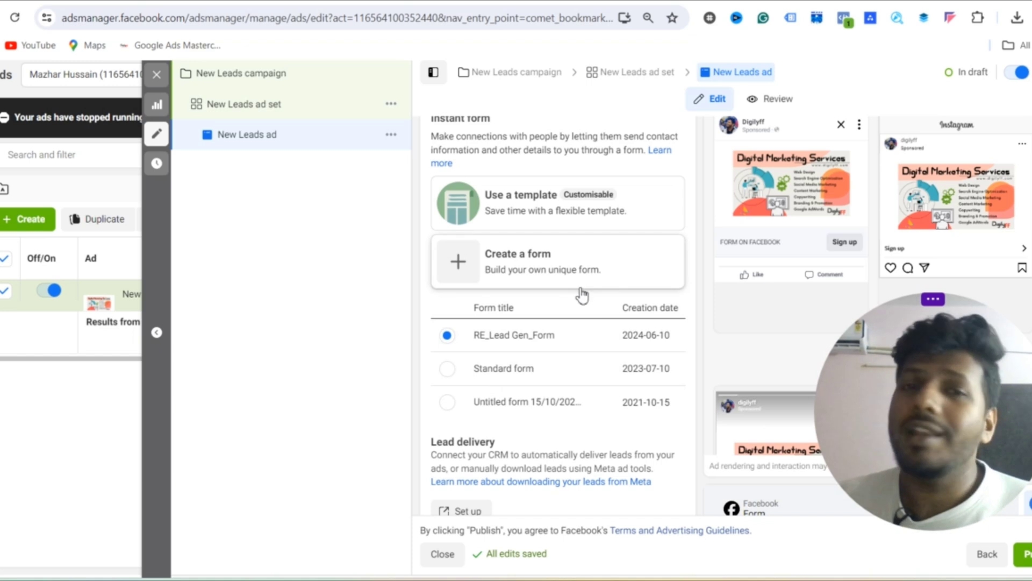
# Start a new instant form for the ad and set its form type to Higher intent
pyautogui.click(562, 281)
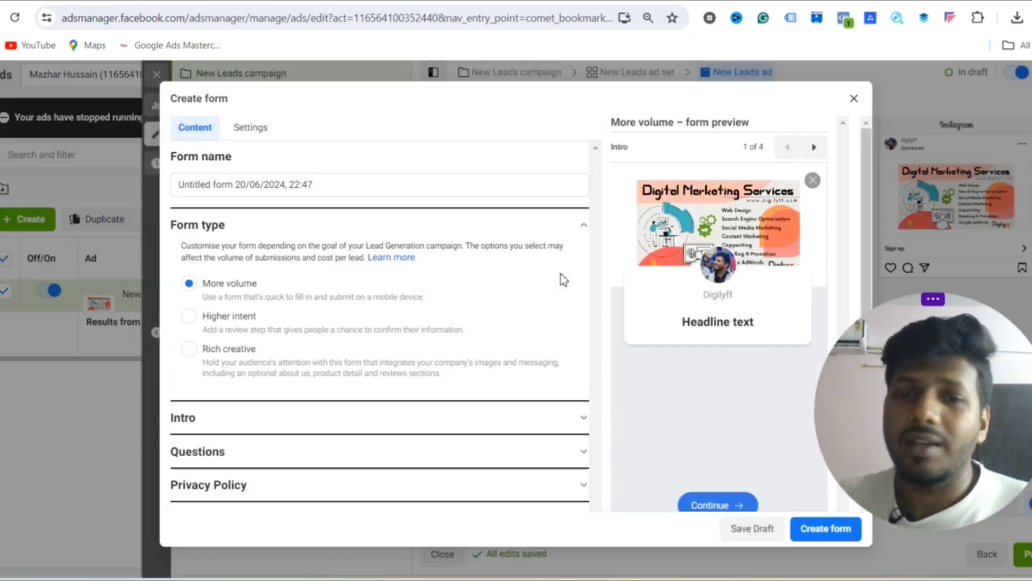
pyautogui.click(189, 317)
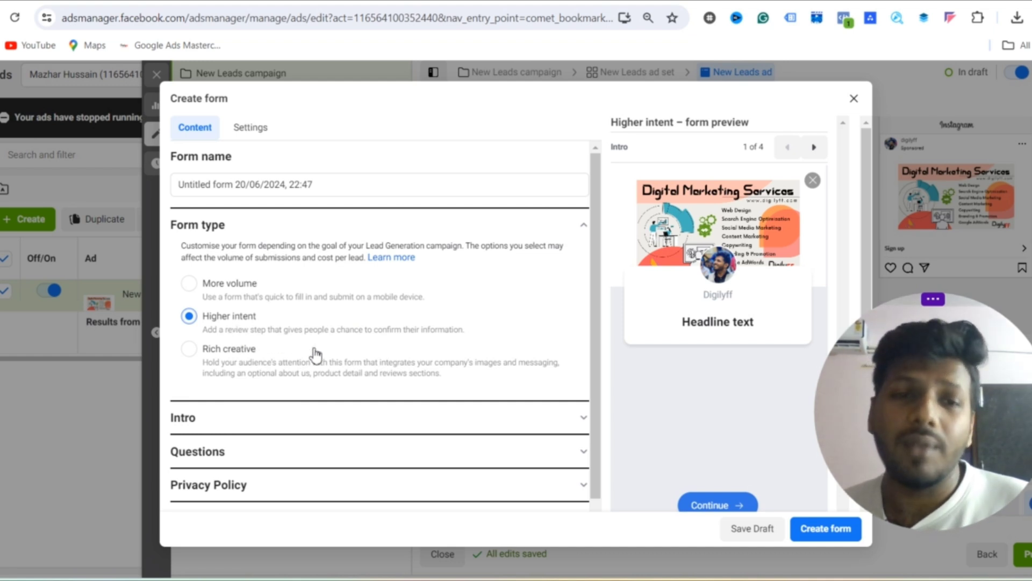
pyautogui.scroll(-1, 312, 311)
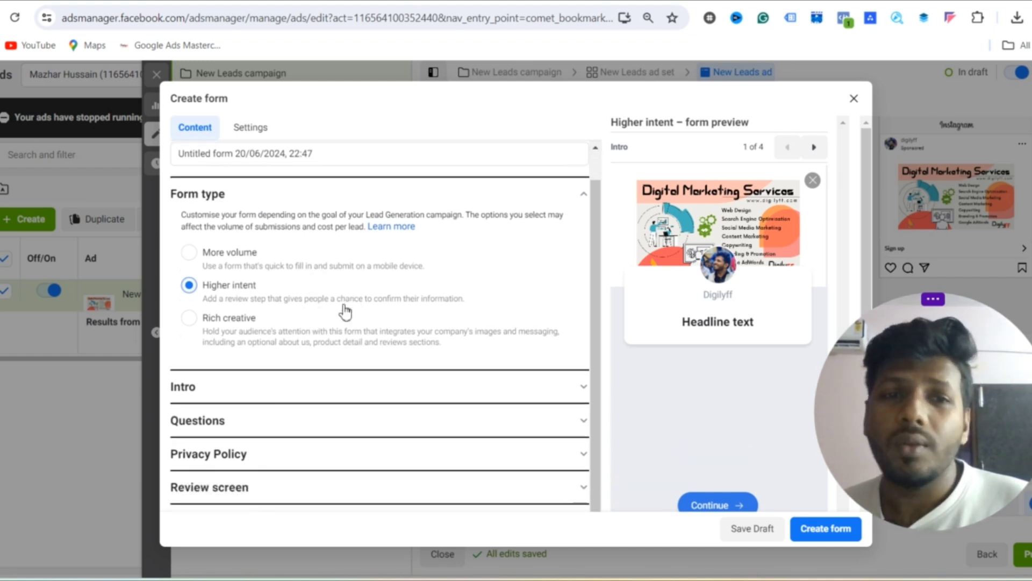
# Examine the background image and greeting settings in the form's Intro section
pyautogui.click(354, 386)
pyautogui.scroll(-5, 541, 275)
pyautogui.scroll(8, 521, 299)
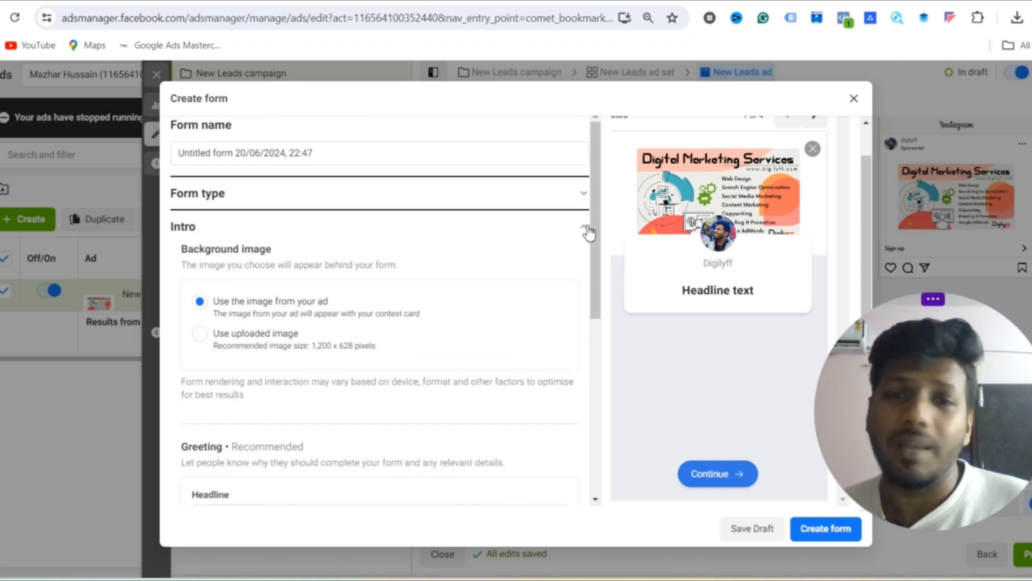
pyautogui.click(587, 230)
# Add a short-answer custom question "What are you looking for?" to the form's questions, and close the form editor
pyautogui.click(454, 269)
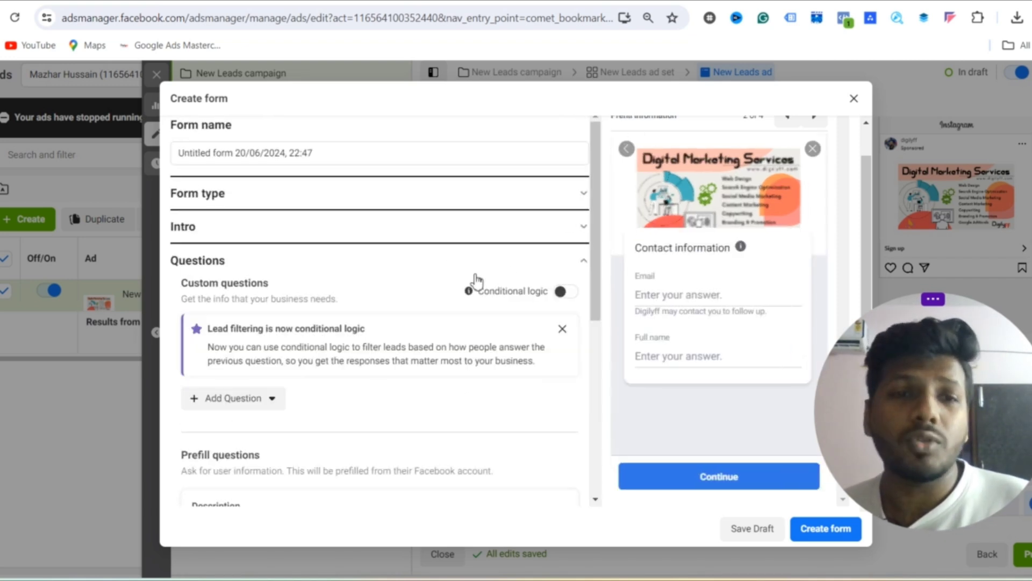
pyautogui.scroll(-3, 430, 322)
pyautogui.scroll(1, 408, 339)
pyautogui.scroll(-1, 387, 364)
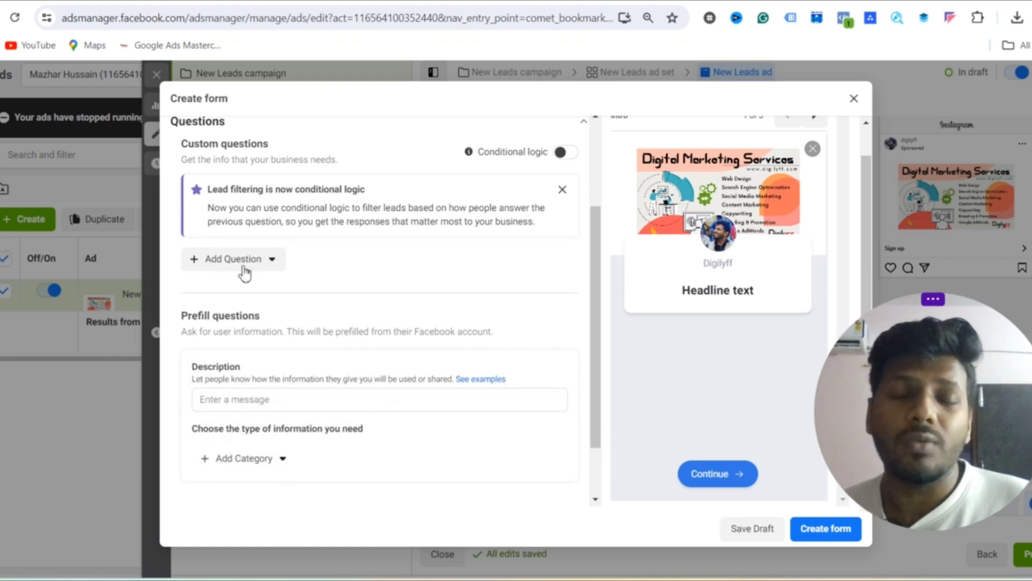
pyautogui.click(272, 263)
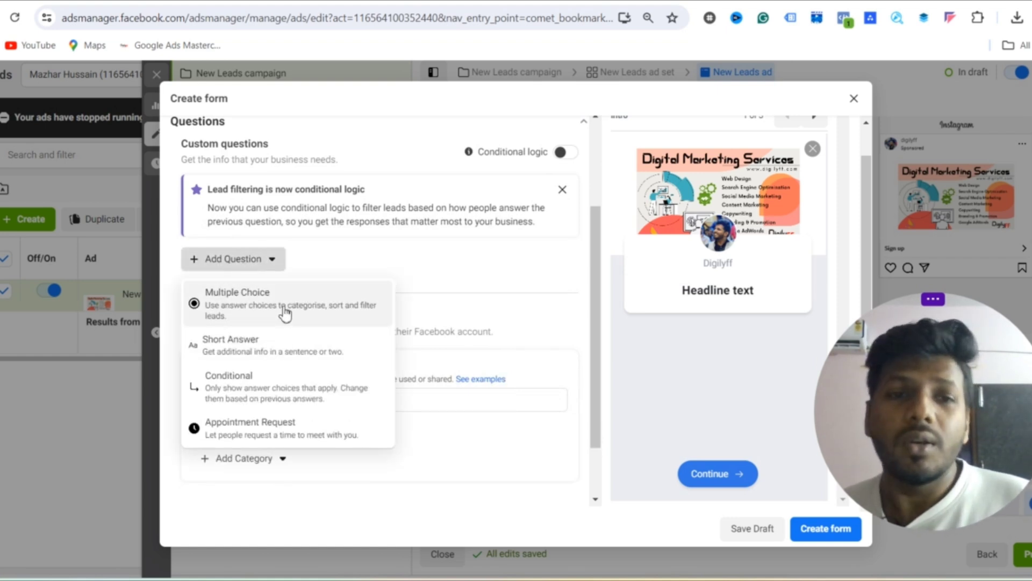
pyautogui.click(371, 339)
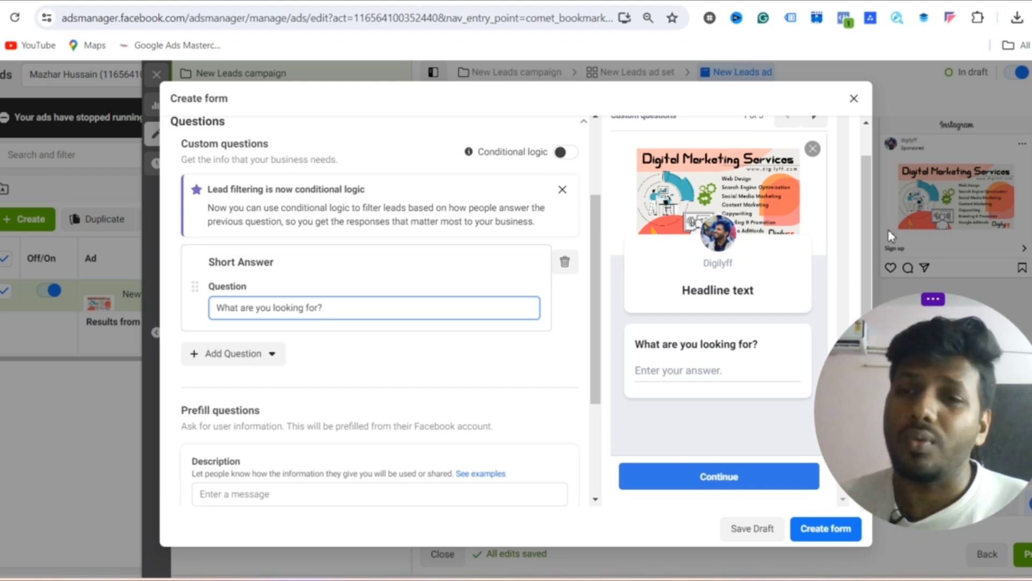
pyautogui.click(853, 106)
pyautogui.press('Return')
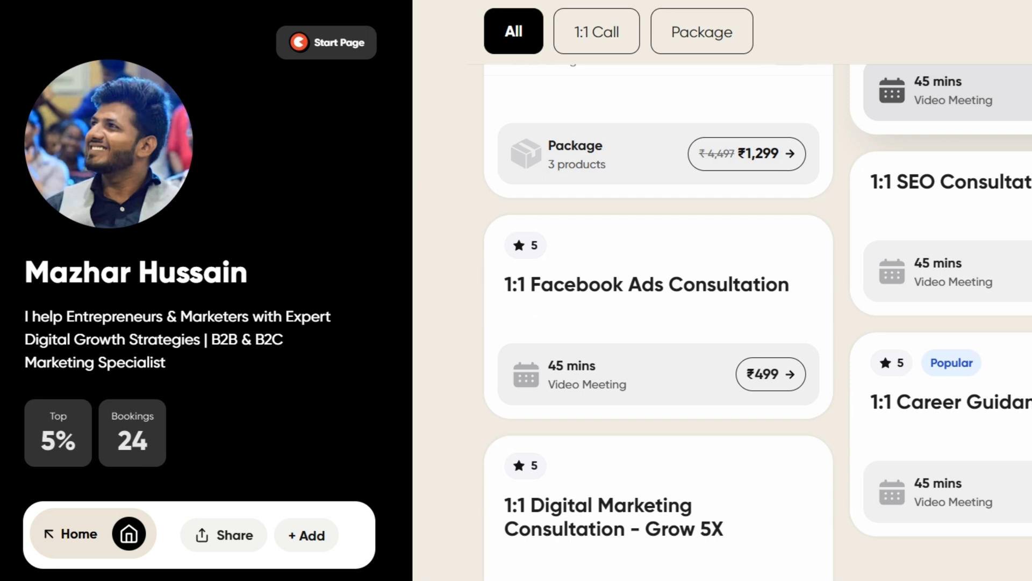
pyautogui.scroll(-2, 720, 322)
pyautogui.scroll(-3, 721, 323)
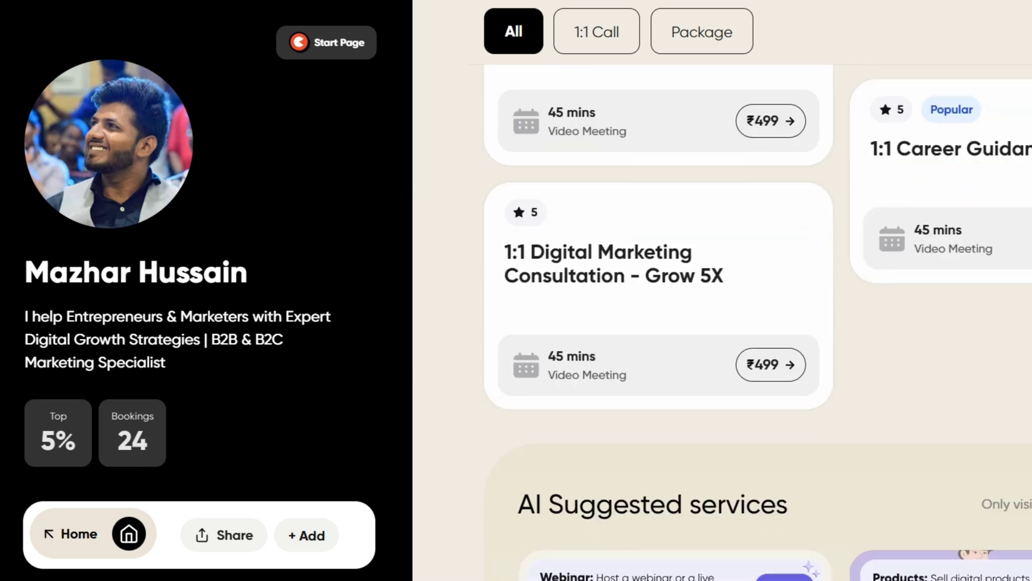